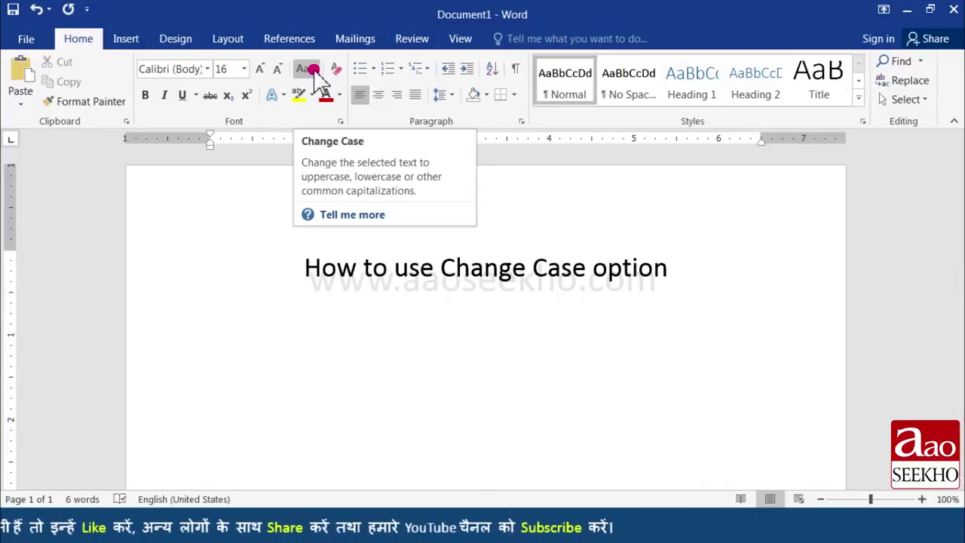
Step: Show the Change Case list of capitalization options for the 'How to use Change Case option' text
{"action": "left_click", "coordinate": [313, 69]}
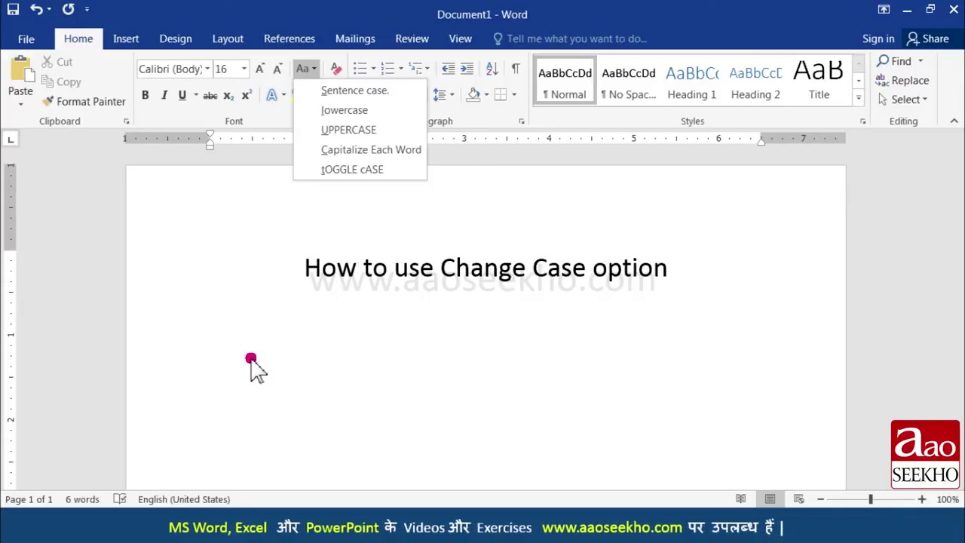
Step: Type 'hello friends! how are you?' on a new line below the heading
{"action": "left_click", "coordinate": [251, 359]}
{"action": "type", "text": "h"}
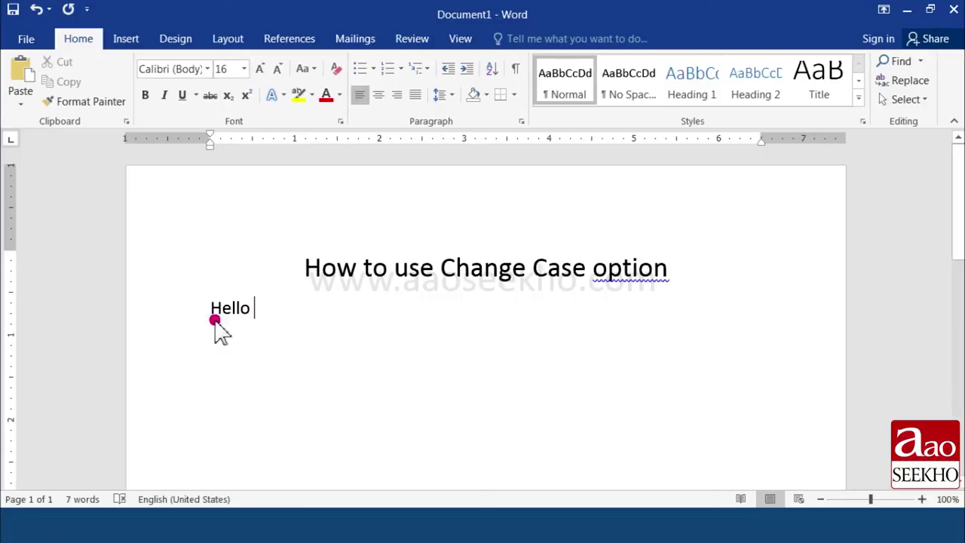
{"action": "type", "text": "fr"}
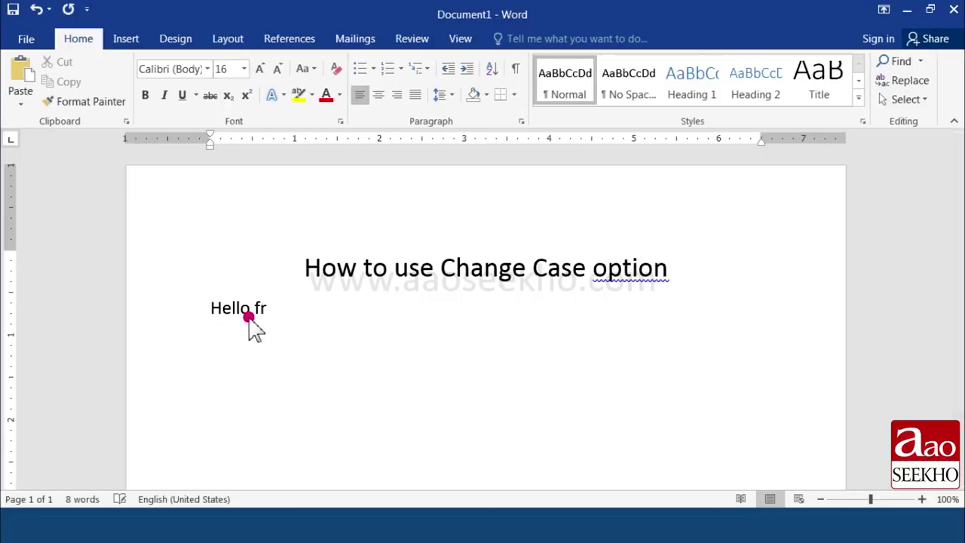
{"action": "type", "text": "ends! how"}
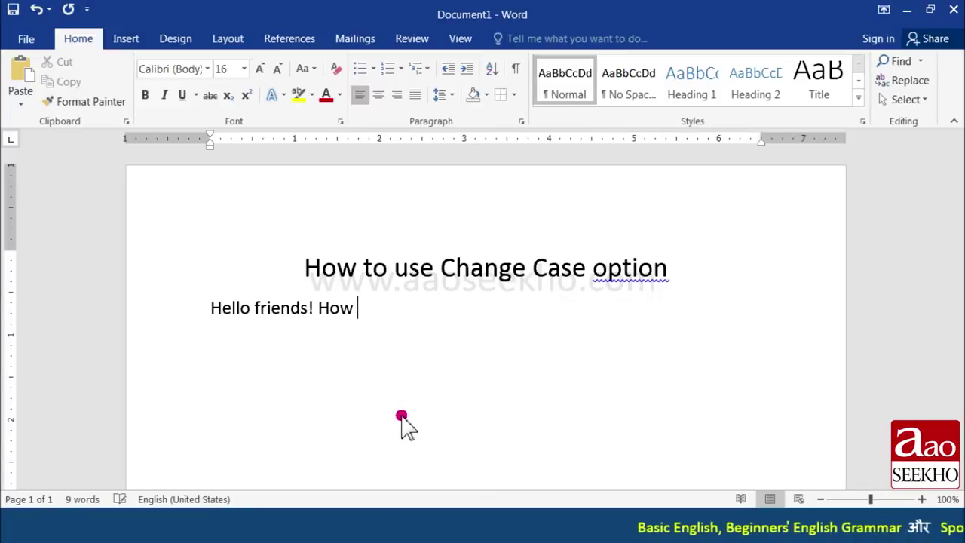
{"action": "type", "text": " are"}
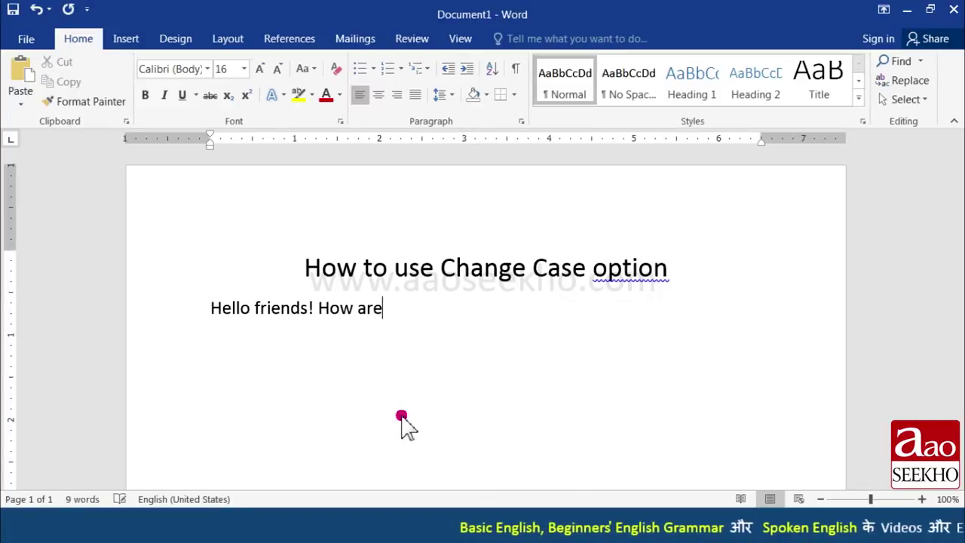
{"action": "type", "text": " you?"}
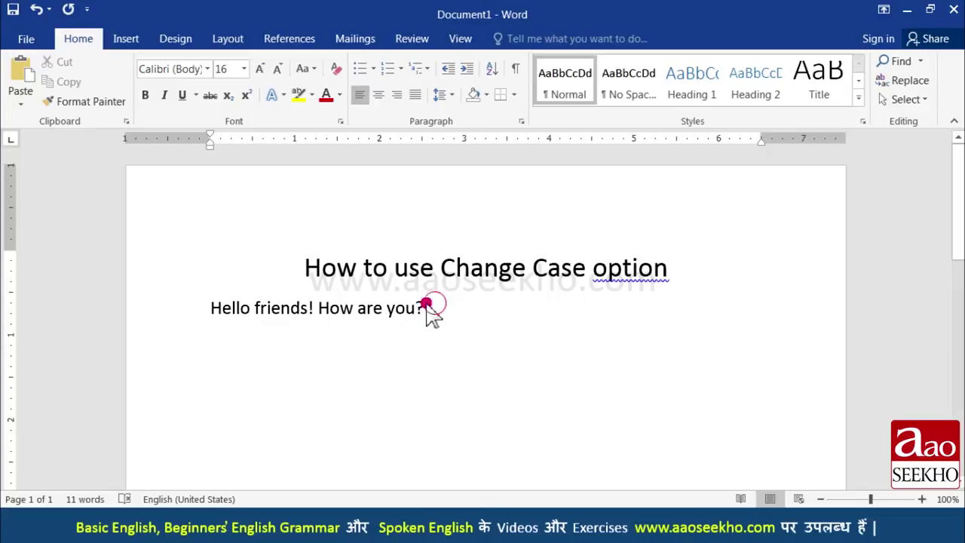
Step: Convert the line 'Hello friends! How are you?' to lowercase
{"action": "triple_click", "coordinate": [426, 305]}
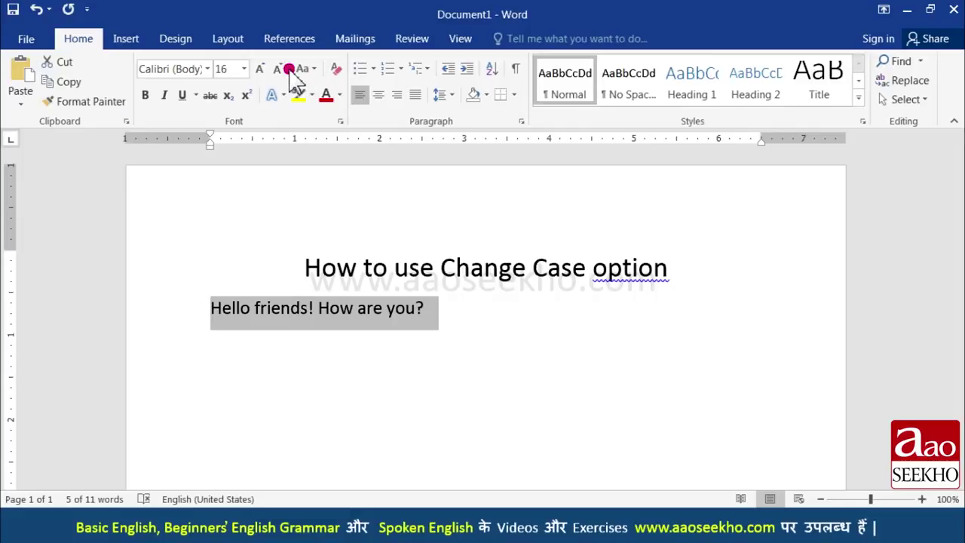
{"action": "left_click_drag", "start_coordinate": [313, 70], "coordinate": [325, 110]}
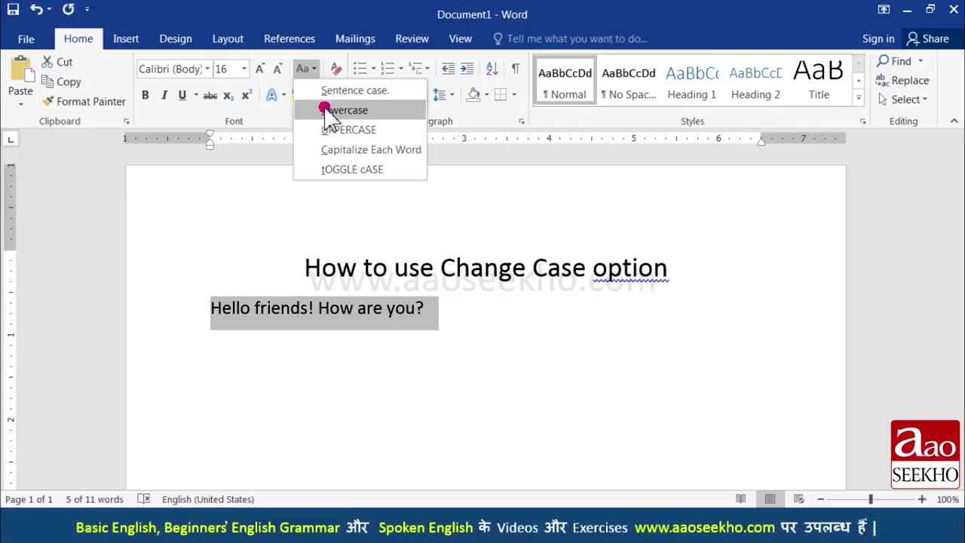
{"action": "left_click", "coordinate": [442, 317]}
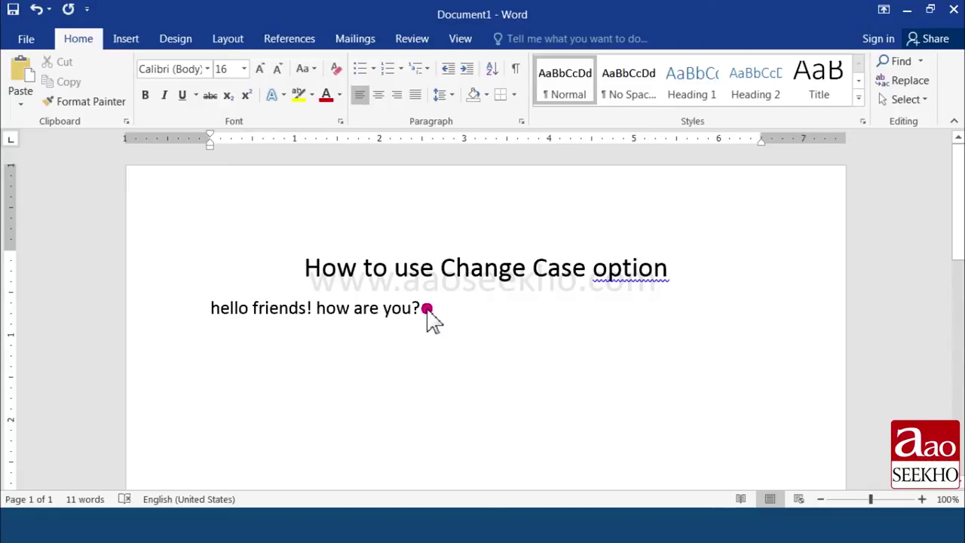
Step: Make the greeting line UPPERCASE, then change it to Capitalize Each Word
{"action": "left_click_drag", "start_coordinate": [426, 308], "coordinate": [217, 310]}
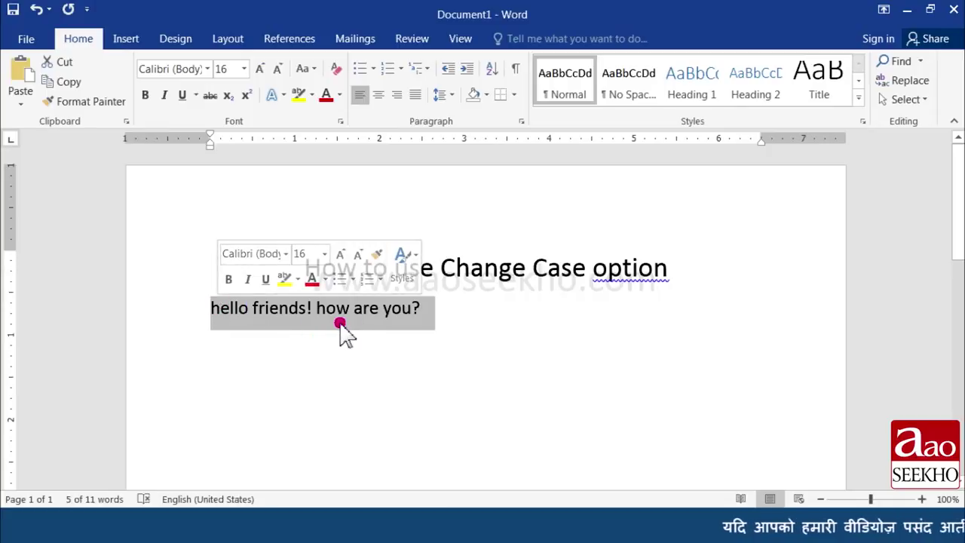
{"action": "left_click", "coordinate": [317, 70]}
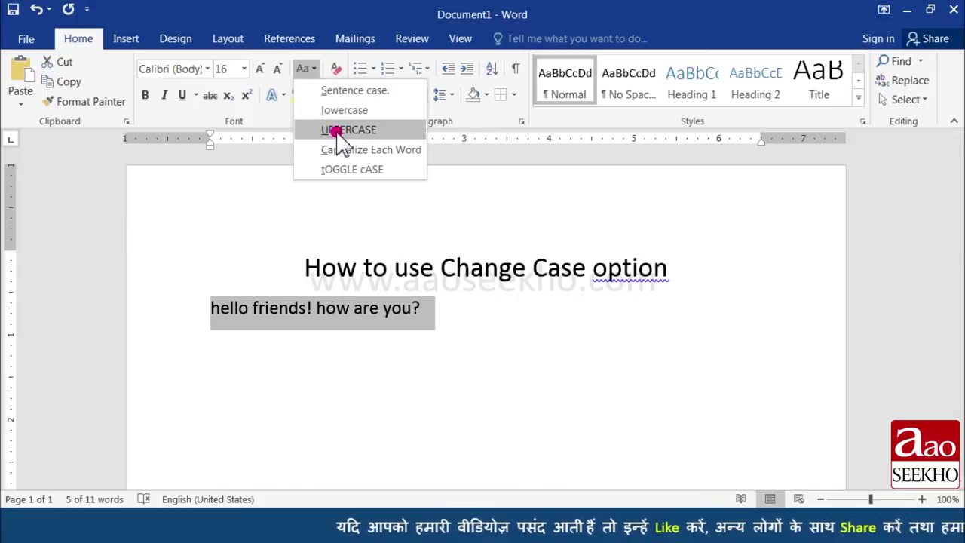
{"action": "left_click", "coordinate": [334, 131]}
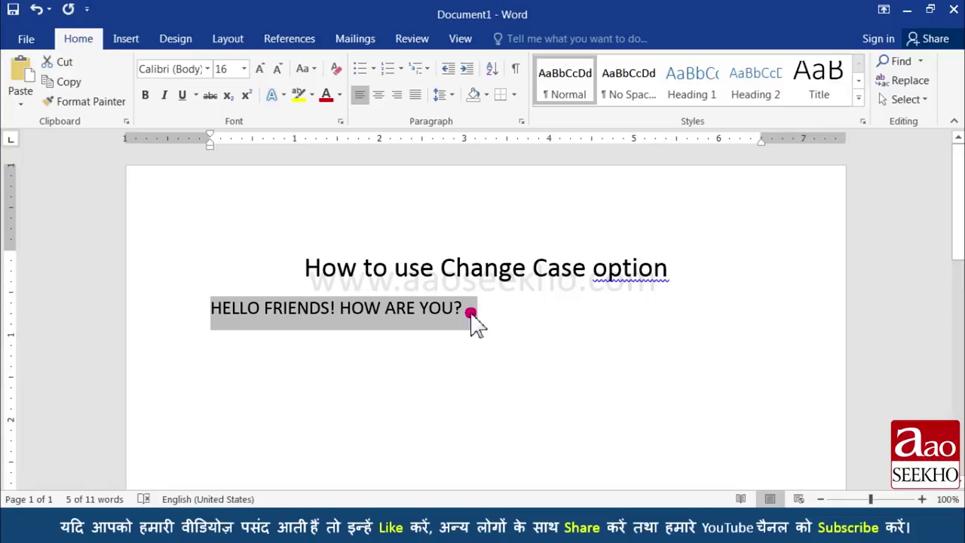
{"action": "left_click", "coordinate": [315, 68]}
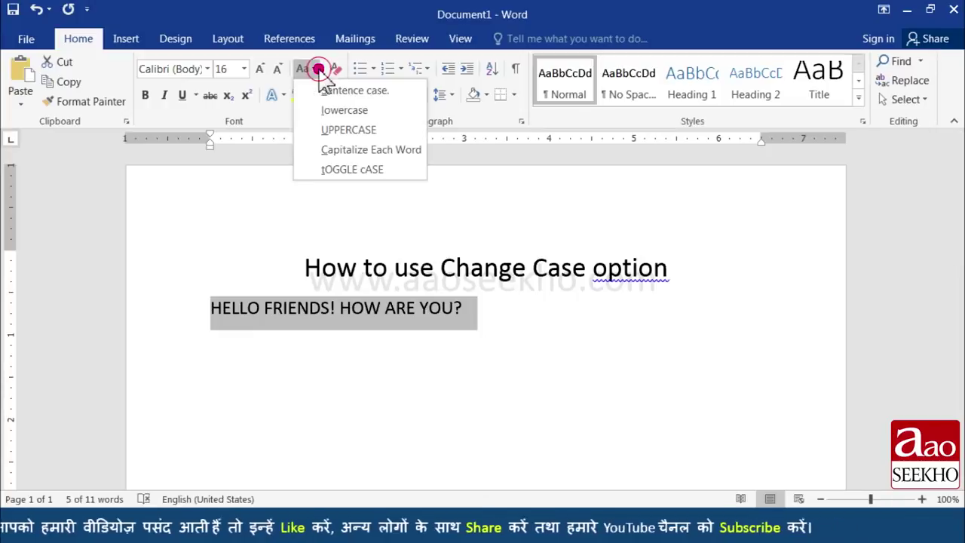
{"action": "left_click", "coordinate": [385, 150]}
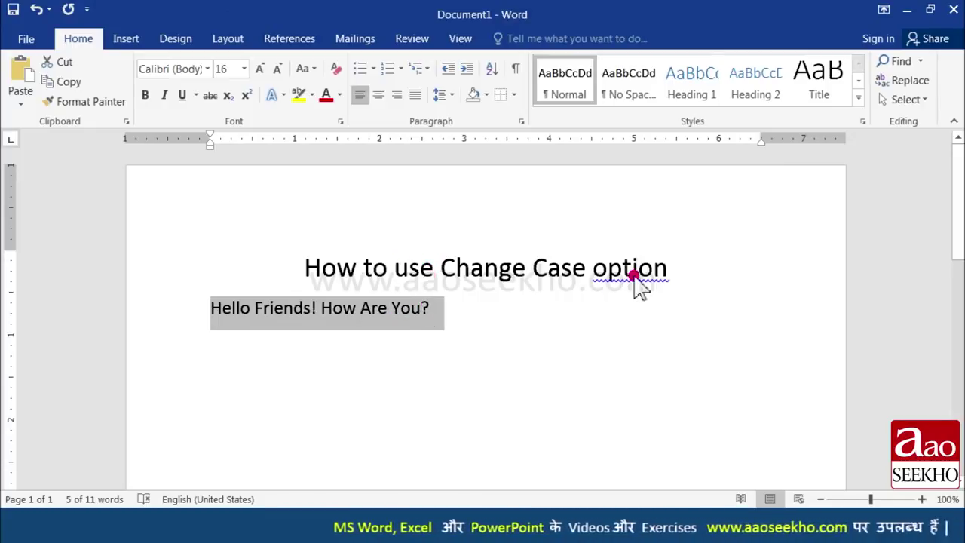
Step: Apply Capitalize Each Word to the heading and place the caret after the greeting
{"action": "mouse_move", "coordinate": [673, 276]}
{"action": "left_mouse_down"}
{"action": "mouse_move", "coordinate": [464, 285]}
{"action": "mouse_move", "coordinate": [337, 276]}
{"action": "left_mouse_up"}
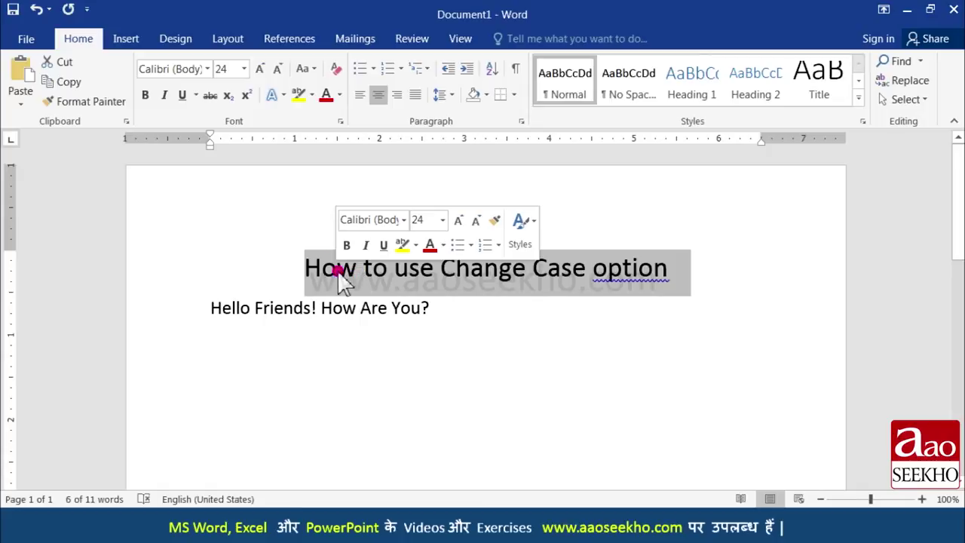
{"action": "left_click", "coordinate": [307, 70]}
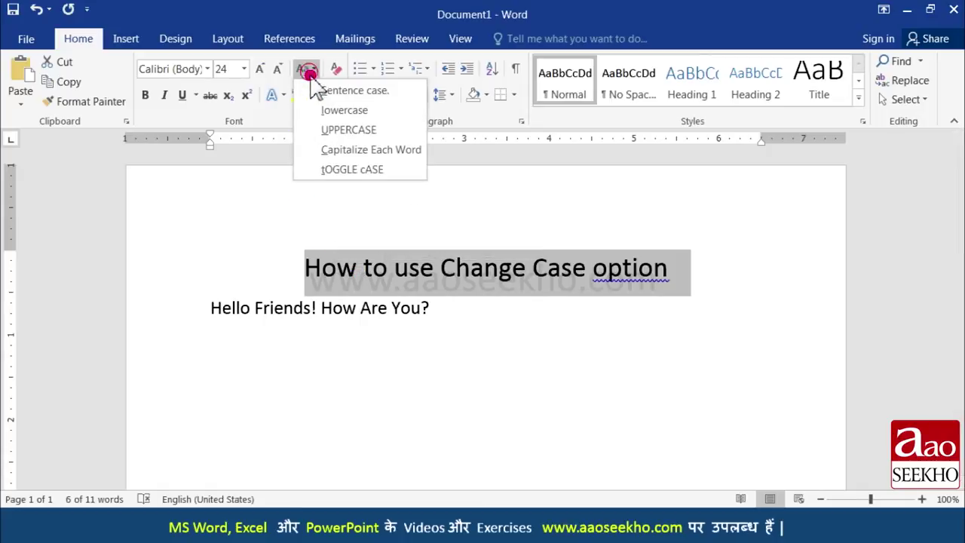
{"action": "left_click", "coordinate": [360, 153]}
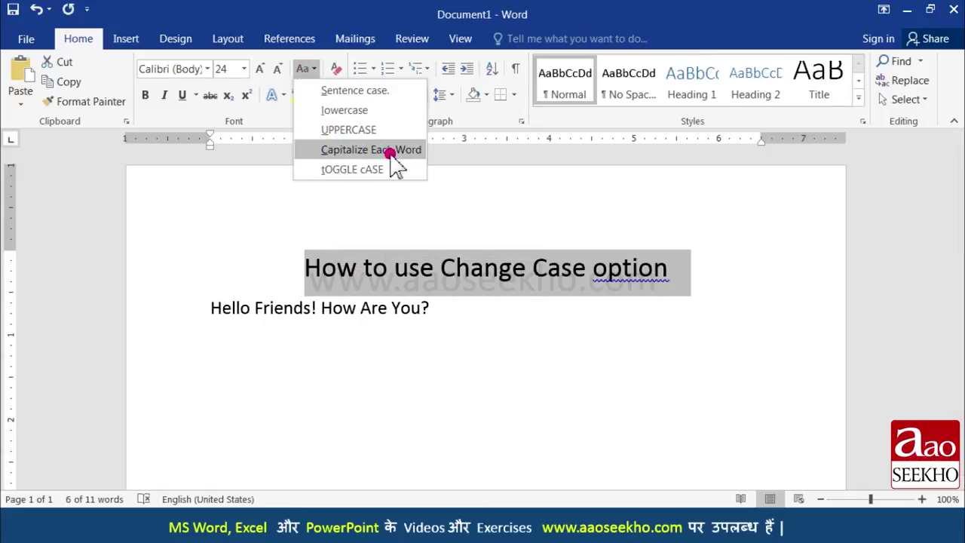
{"action": "left_click", "coordinate": [391, 154]}
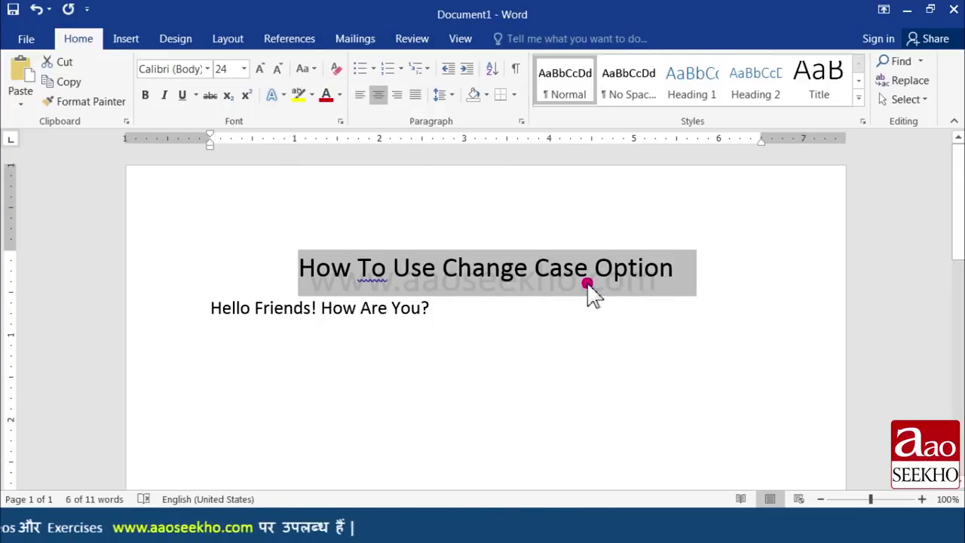
{"action": "left_click", "coordinate": [446, 309]}
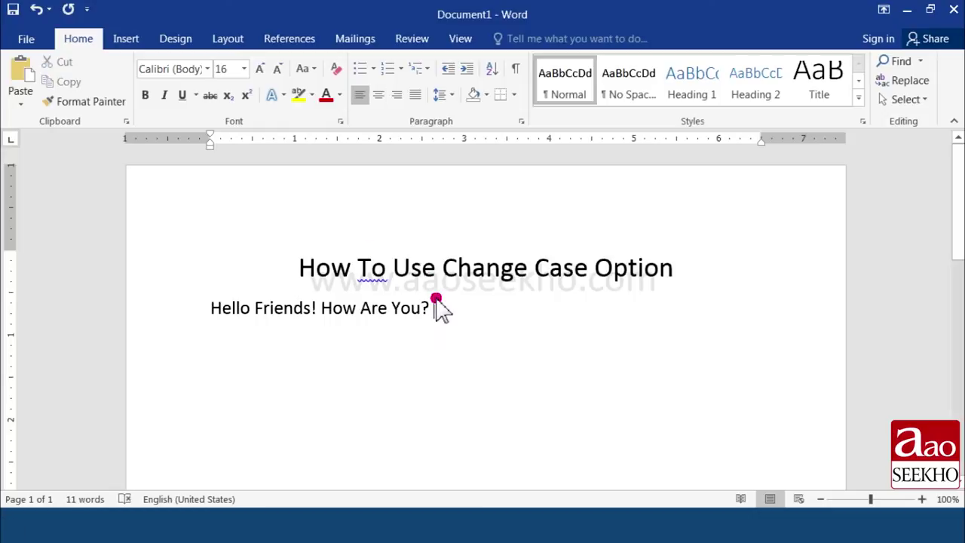
Step: Start an empty line below the greeting and apply tOGGLE cASE with nothing selected
{"action": "key", "text": "Return"}
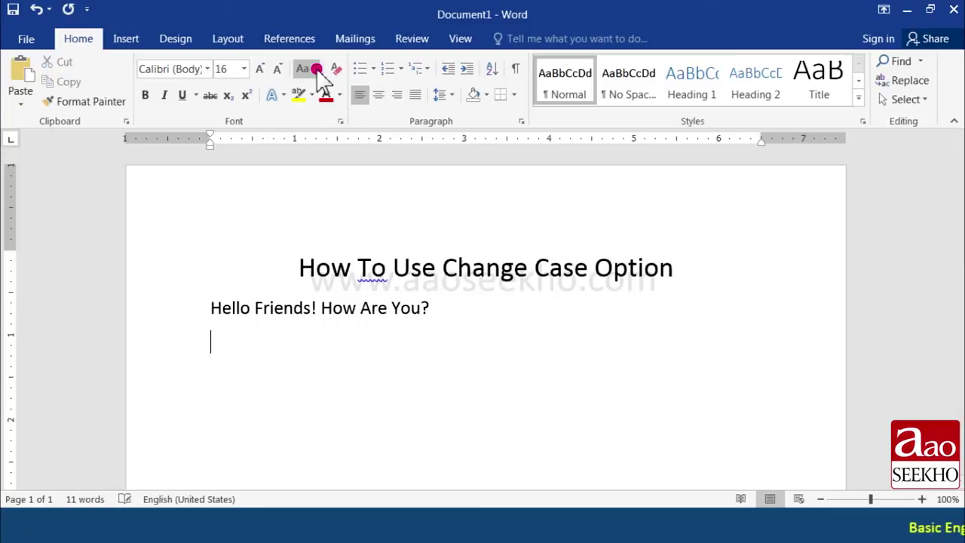
{"action": "left_click", "coordinate": [316, 69]}
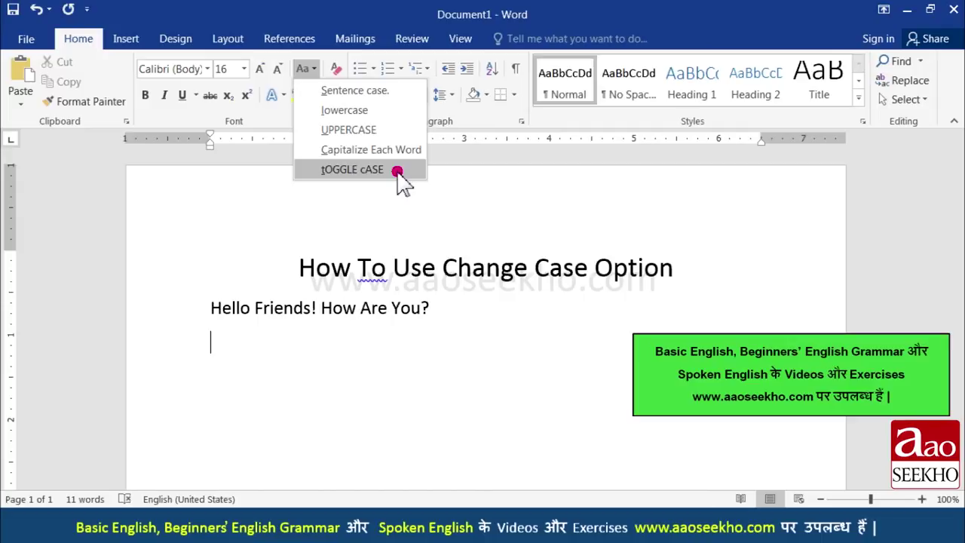
{"action": "left_click", "coordinate": [397, 171]}
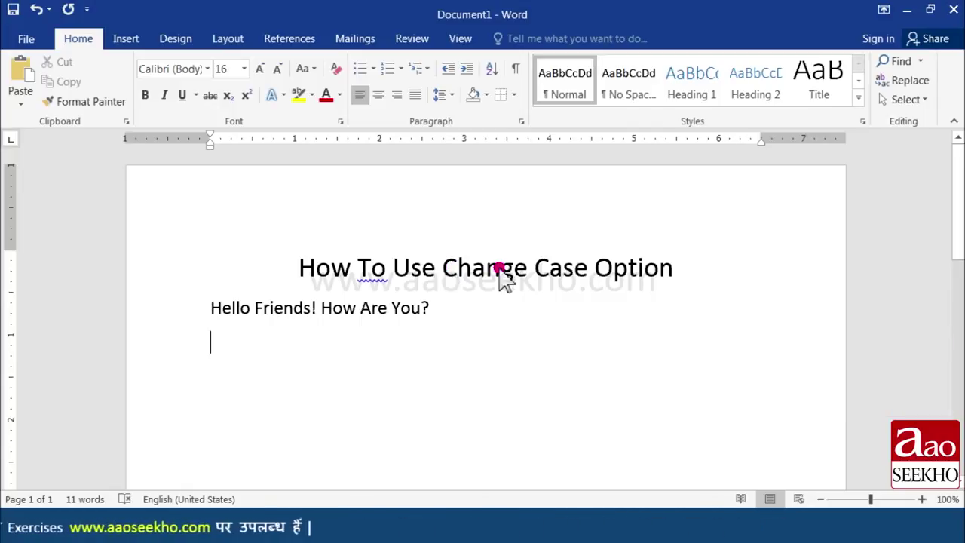
Step: Toggle the heading's case to 'hOW tO uSE cHANGE cASE oPTION' and deselect it
{"action": "left_click_drag", "start_coordinate": [674, 270], "coordinate": [324, 280]}
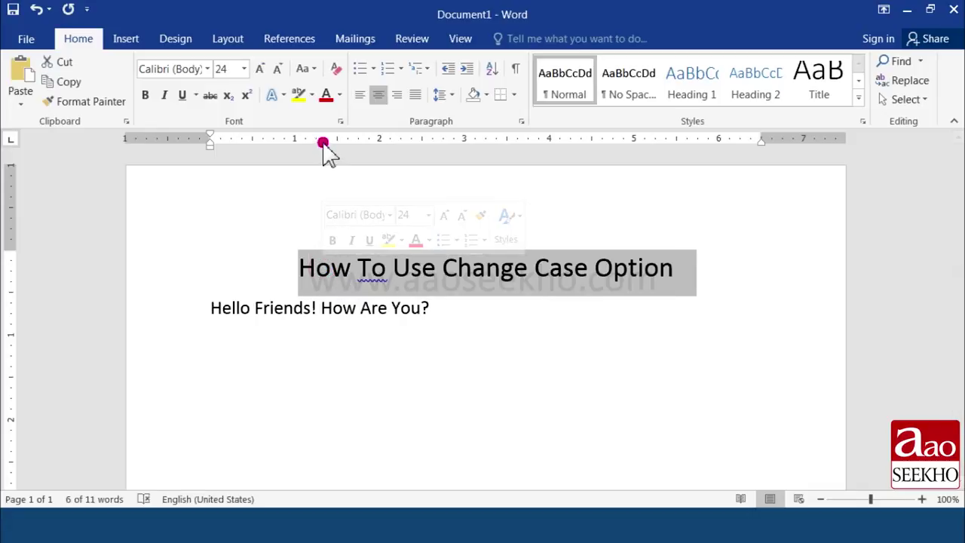
{"action": "left_click", "coordinate": [315, 70]}
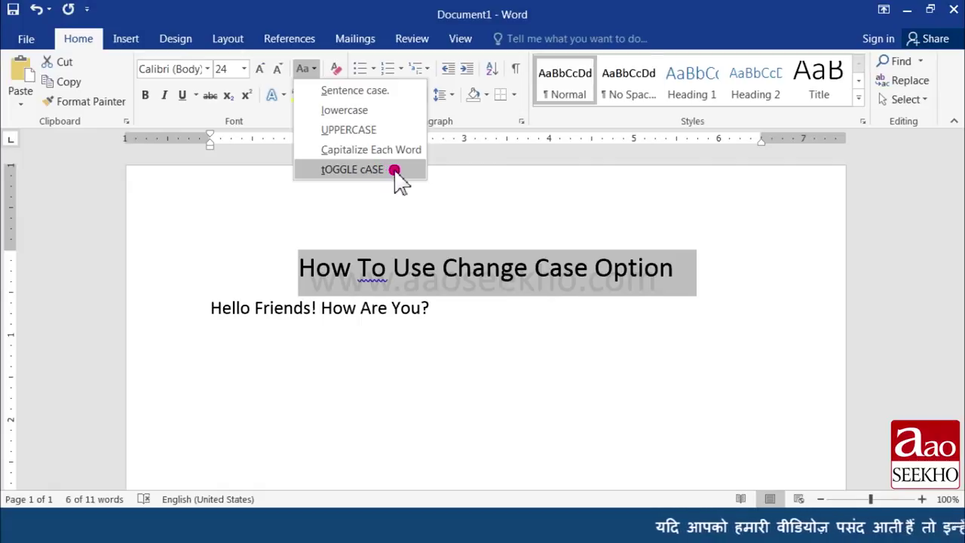
{"action": "left_click", "coordinate": [394, 171]}
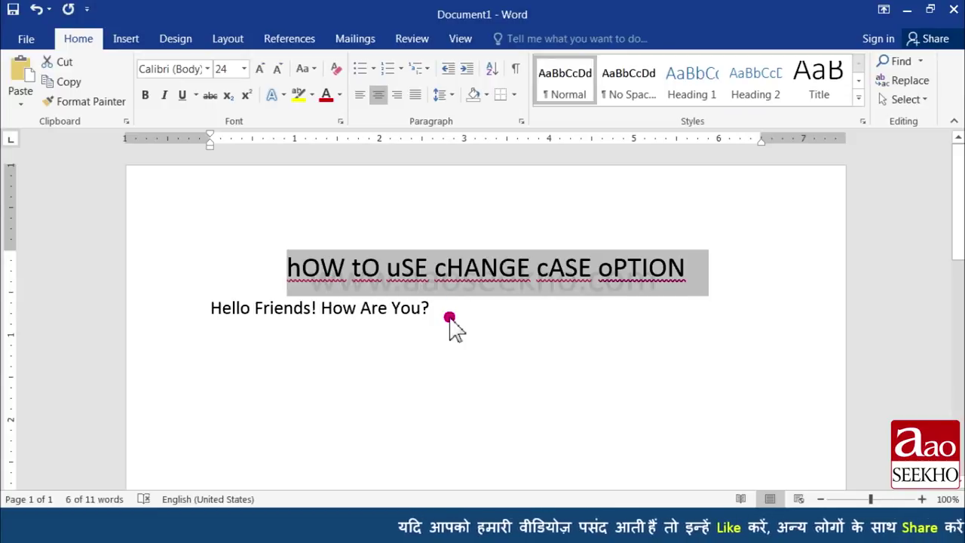
{"action": "left_click", "coordinate": [431, 309]}
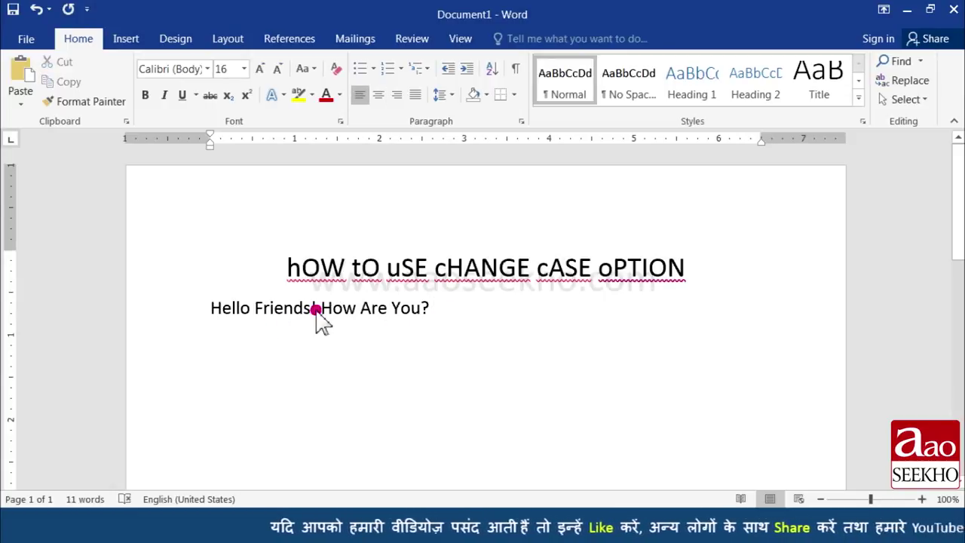
Step: Change 'Hello Friends!' to UPPERCASE
{"action": "left_click_drag", "start_coordinate": [320, 310], "coordinate": [228, 309]}
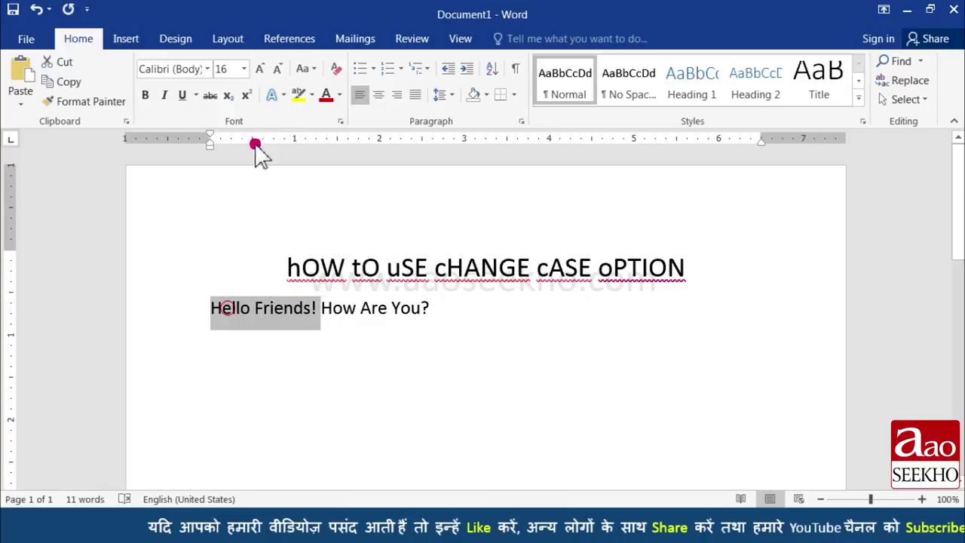
{"action": "left_click", "coordinate": [305, 70]}
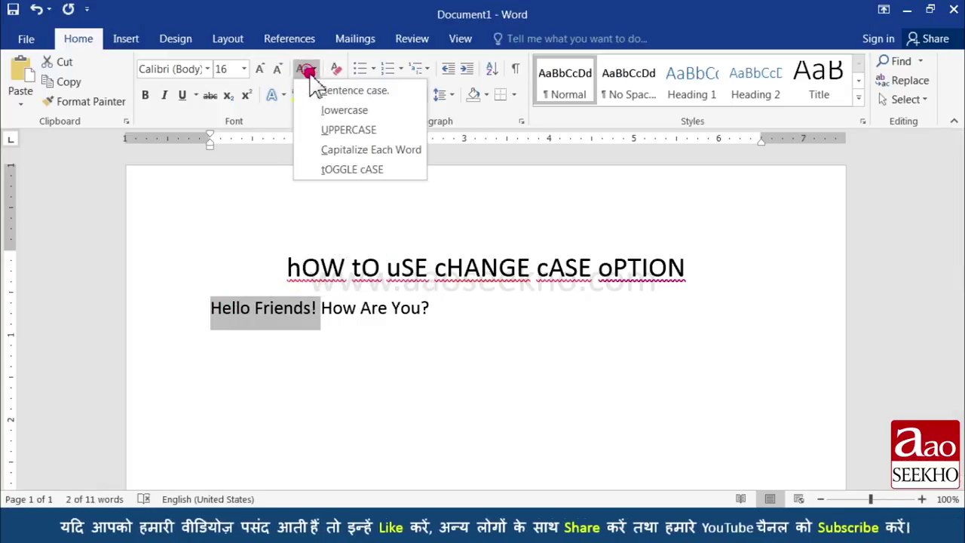
{"action": "left_click", "coordinate": [333, 129]}
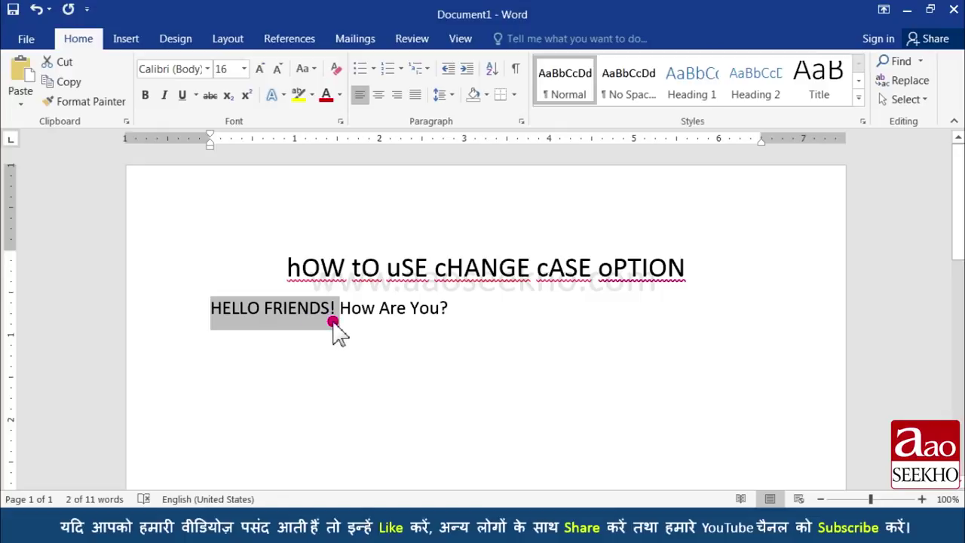
Step: Change 'How Are You?' to lowercase and deselect the line
{"action": "left_click_drag", "start_coordinate": [456, 313], "coordinate": [341, 317]}
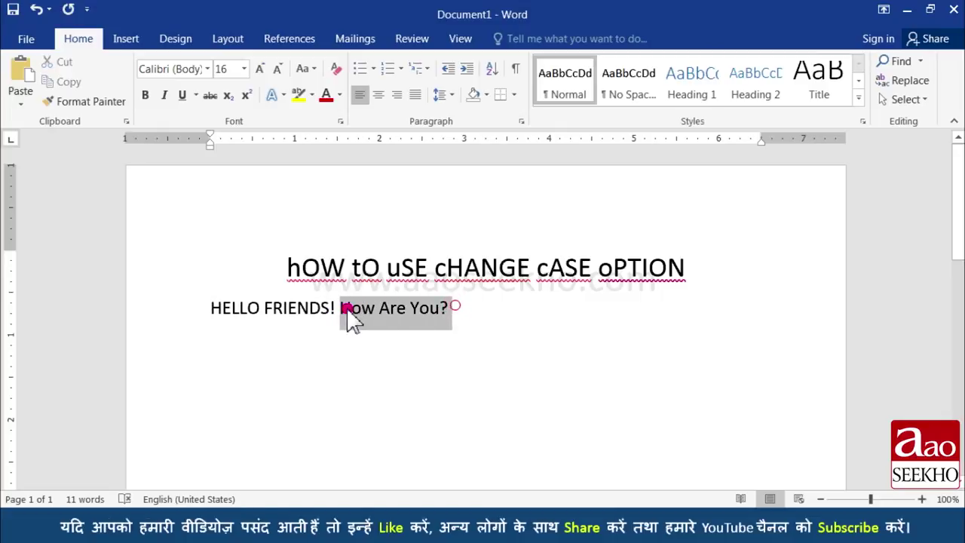
{"action": "left_click", "coordinate": [316, 76]}
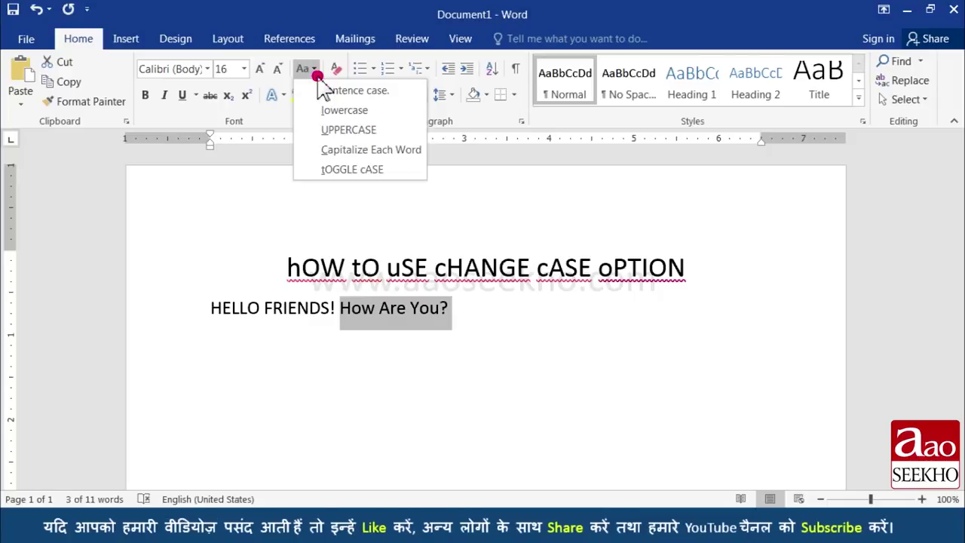
{"action": "left_click", "coordinate": [365, 113]}
{"action": "left_click", "coordinate": [422, 325]}
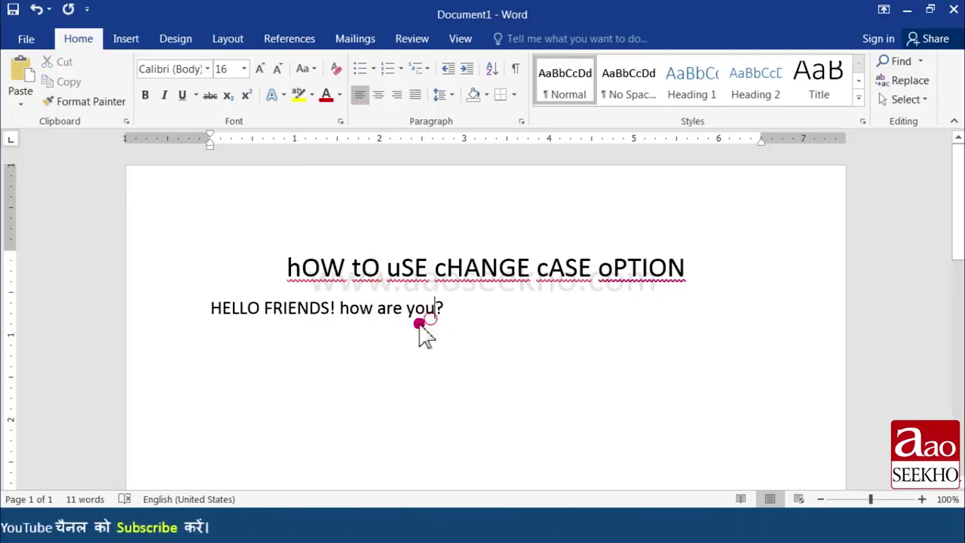
Step: Apply tOGGLE cASE to the whole greeting line, giving 'hello friends! HOW ARE YOU?'
{"action": "left_click_drag", "start_coordinate": [452, 308], "coordinate": [242, 311]}
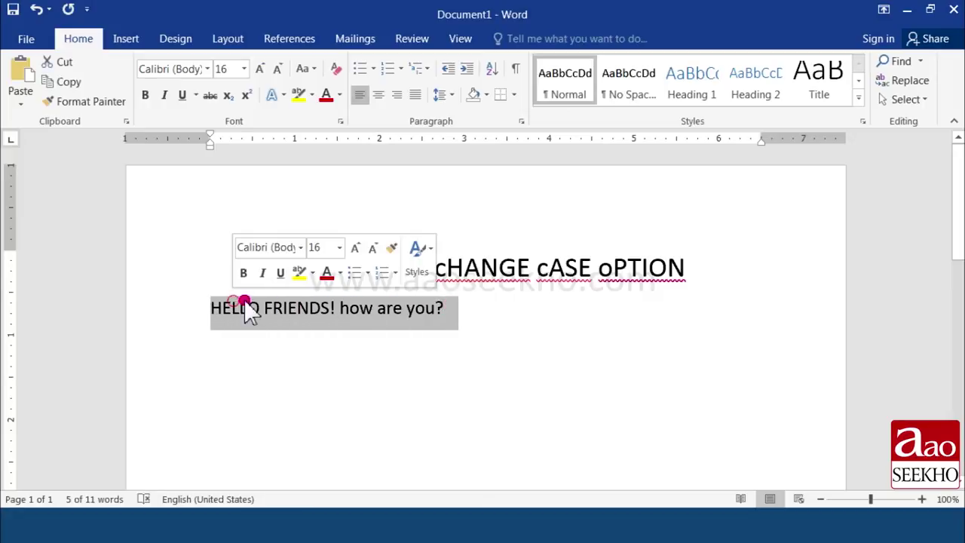
{"action": "left_click", "coordinate": [306, 69]}
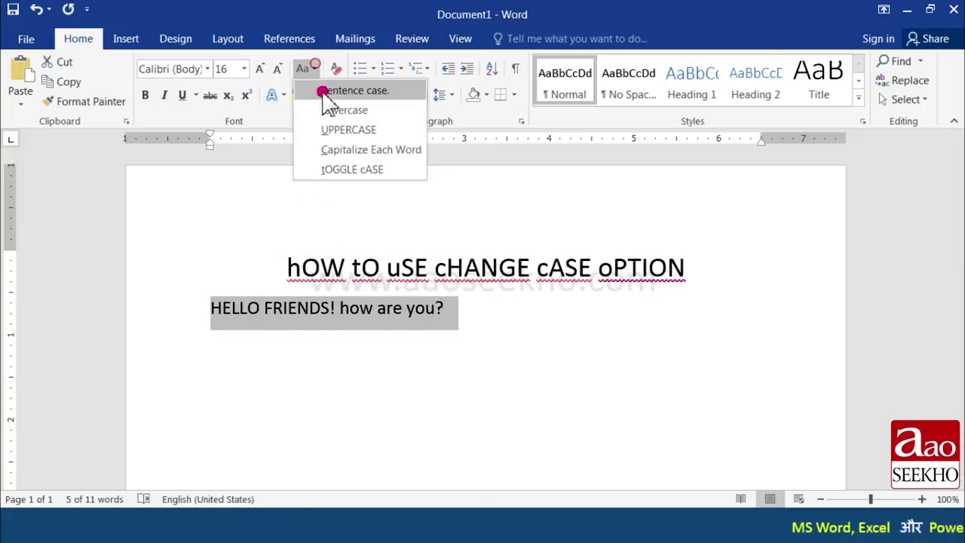
{"action": "left_click", "coordinate": [390, 171]}
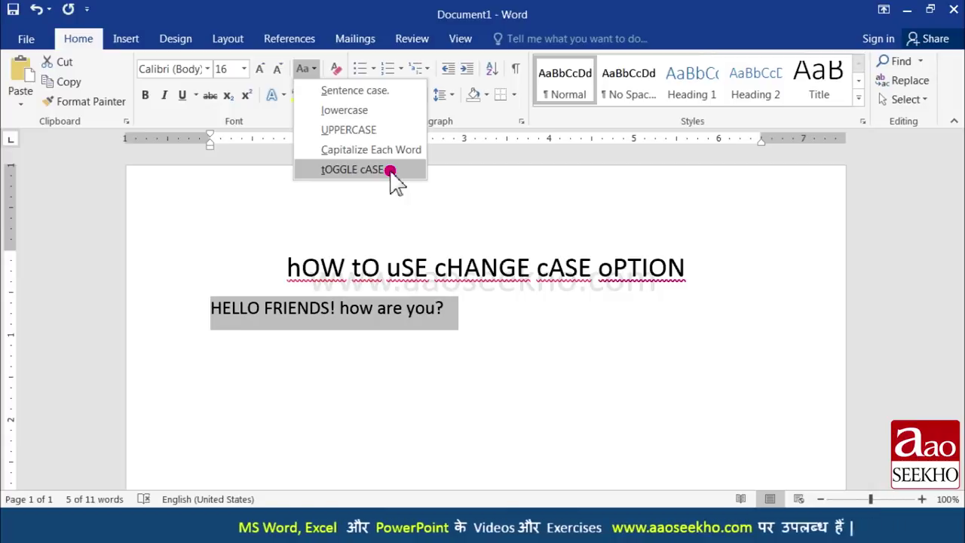
{"action": "left_click", "coordinate": [389, 170]}
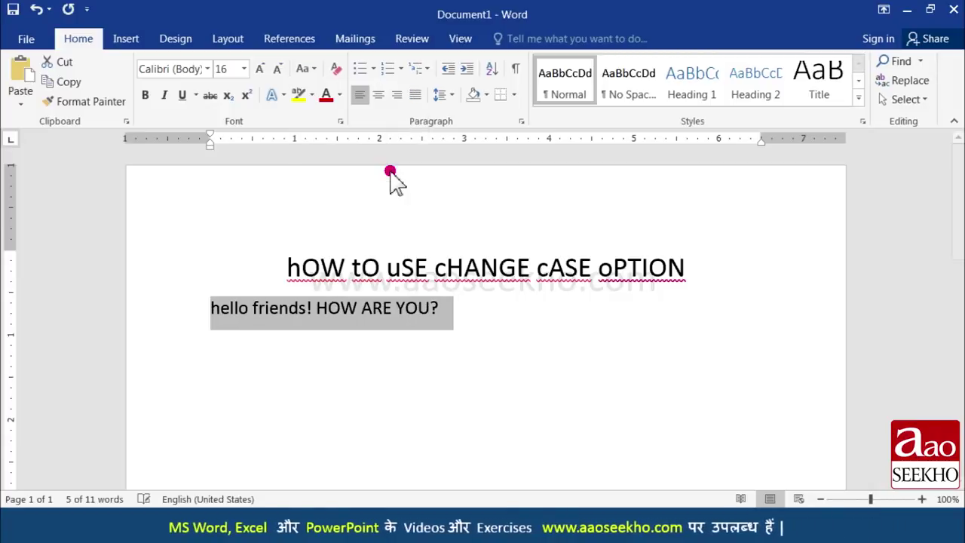
{"action": "left_click", "coordinate": [312, 331]}
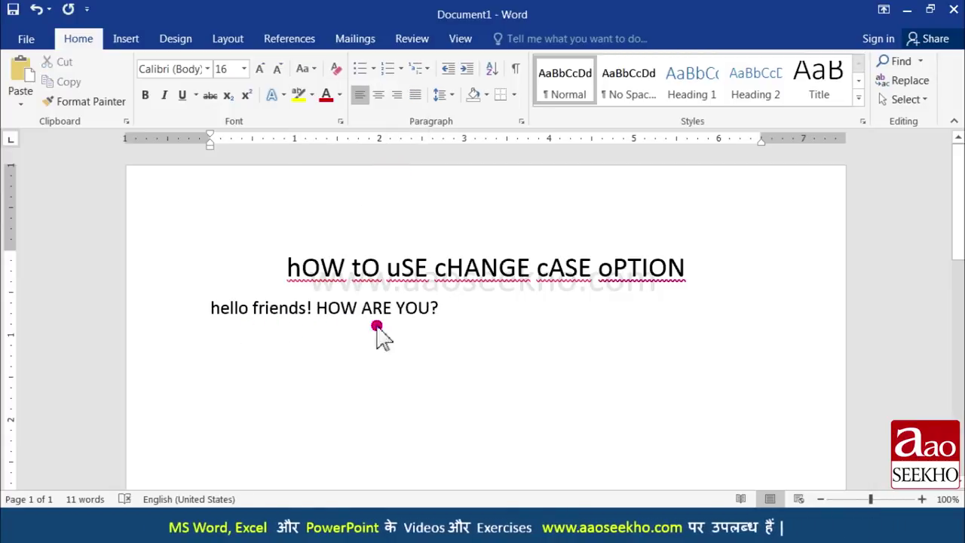